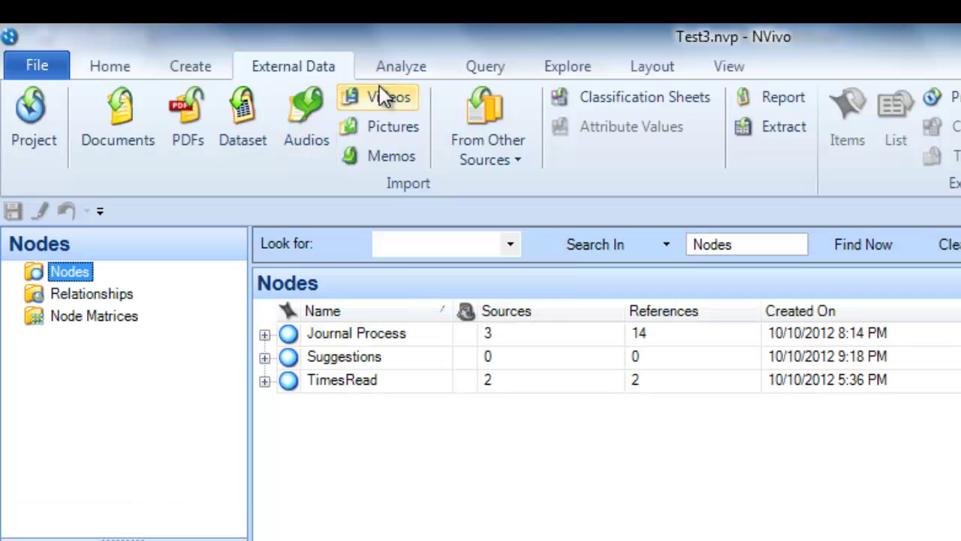
Step: Create a new top-level node named 'Student'
click(186, 66)
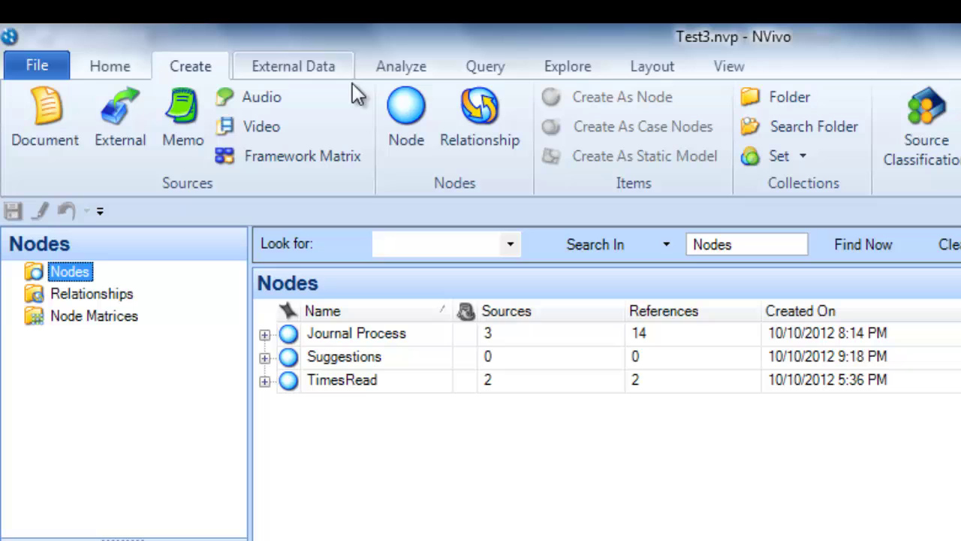
click(408, 111)
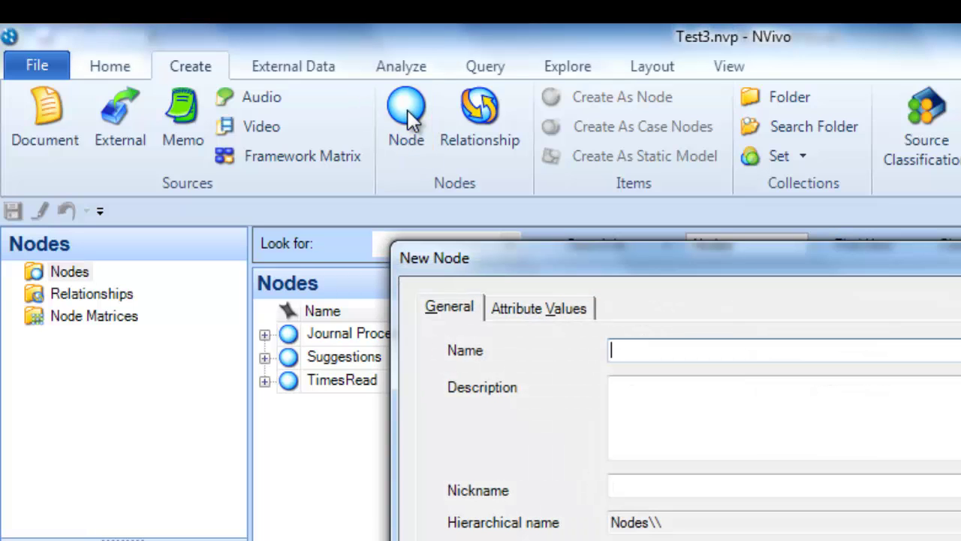
text(Student)
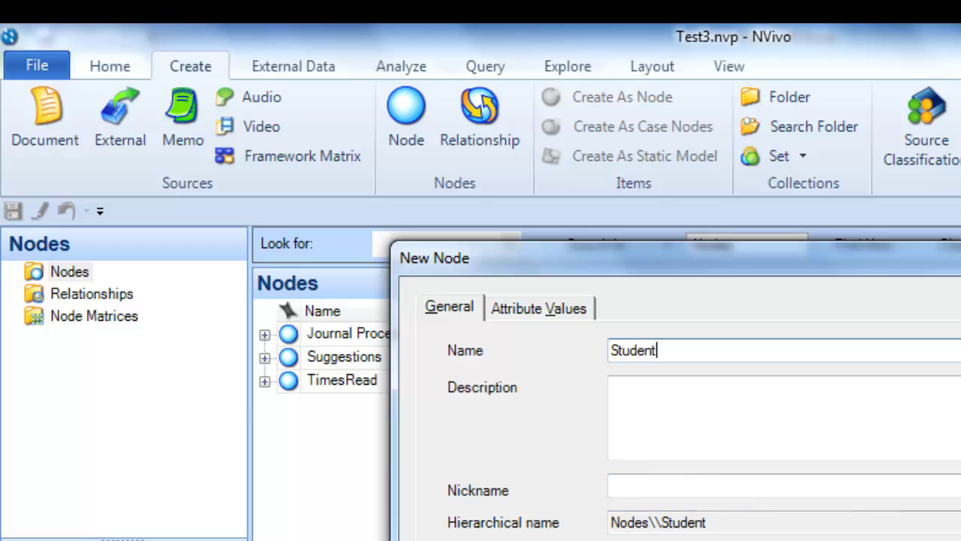
key(Return)
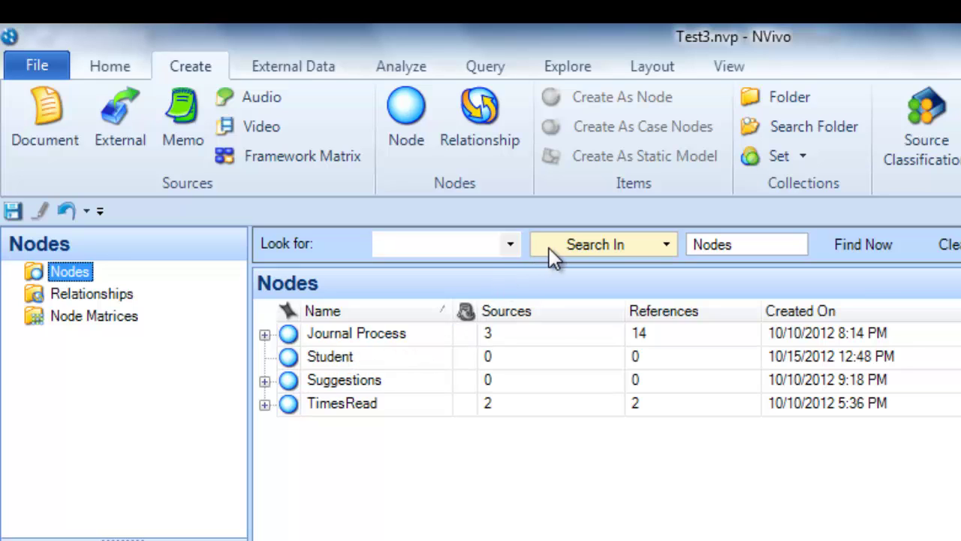
Step: Start a classification sheet import using FamBackpkClassSheet.xlsx from Documents
scroll(375, 67, down, 4)
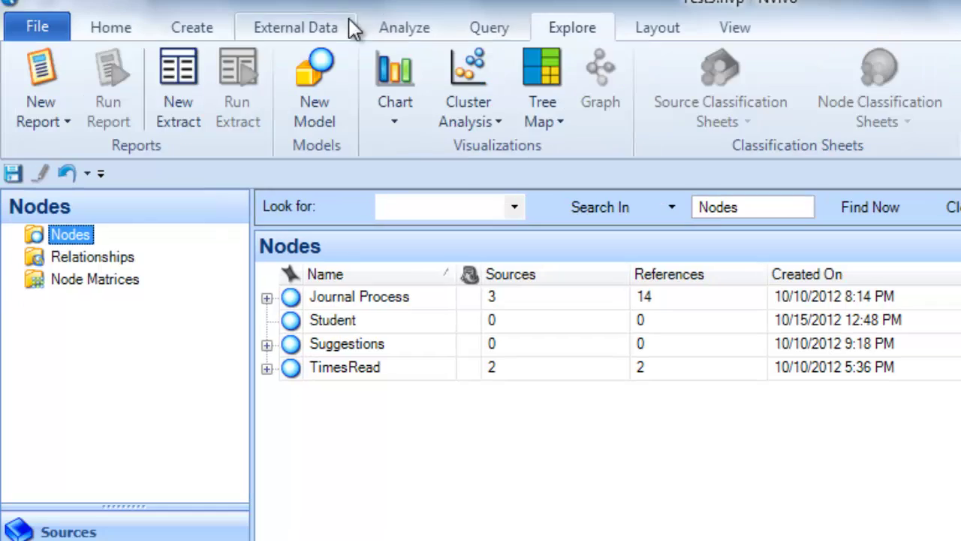
click(315, 34)
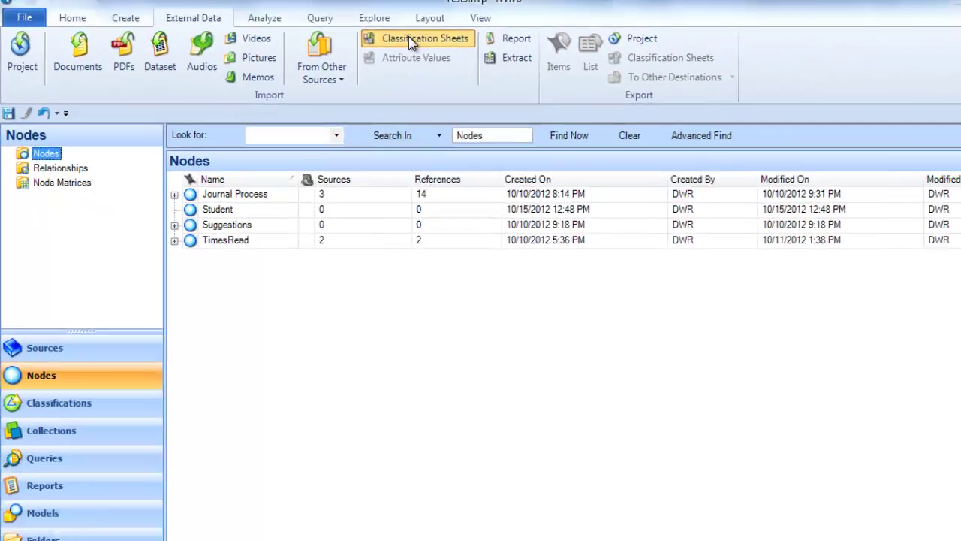
click(627, 59)
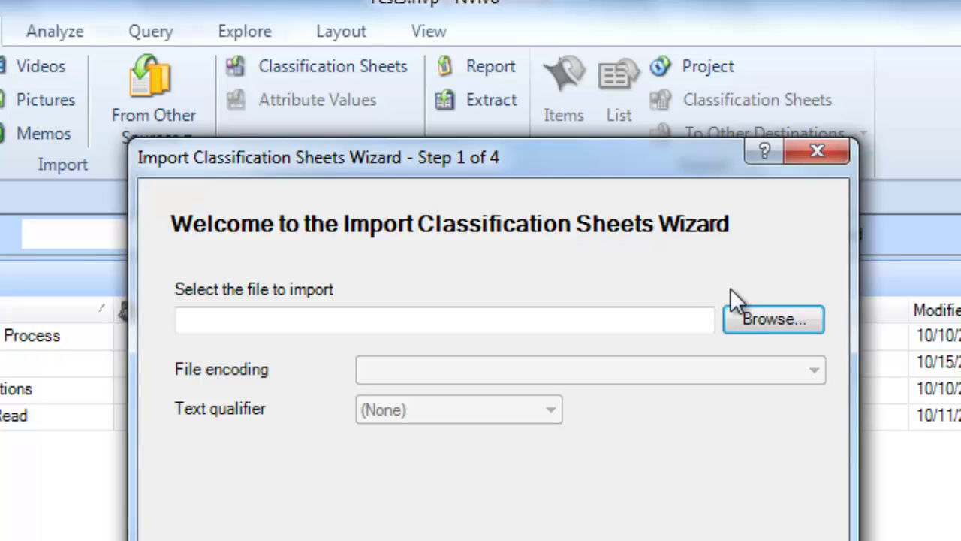
click(744, 319)
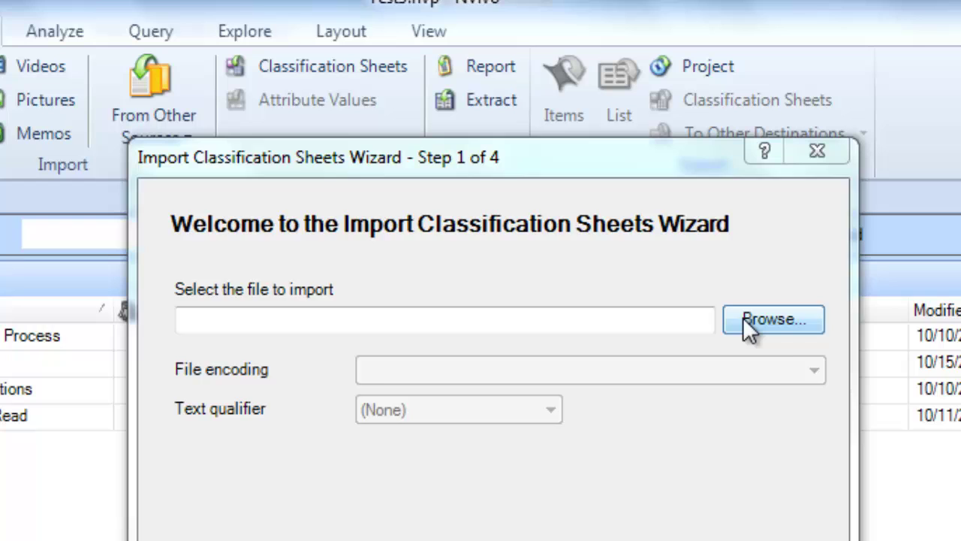
click(532, 508)
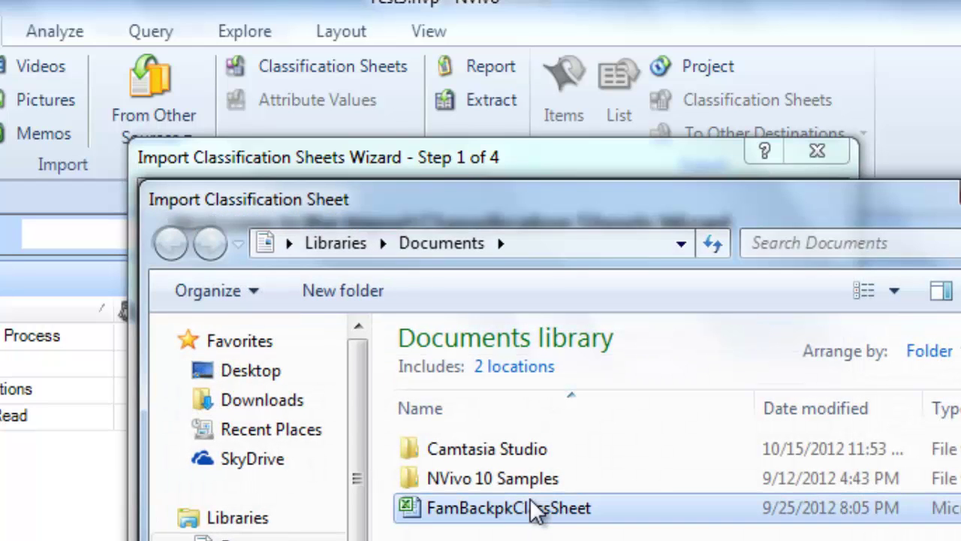
key(Return)
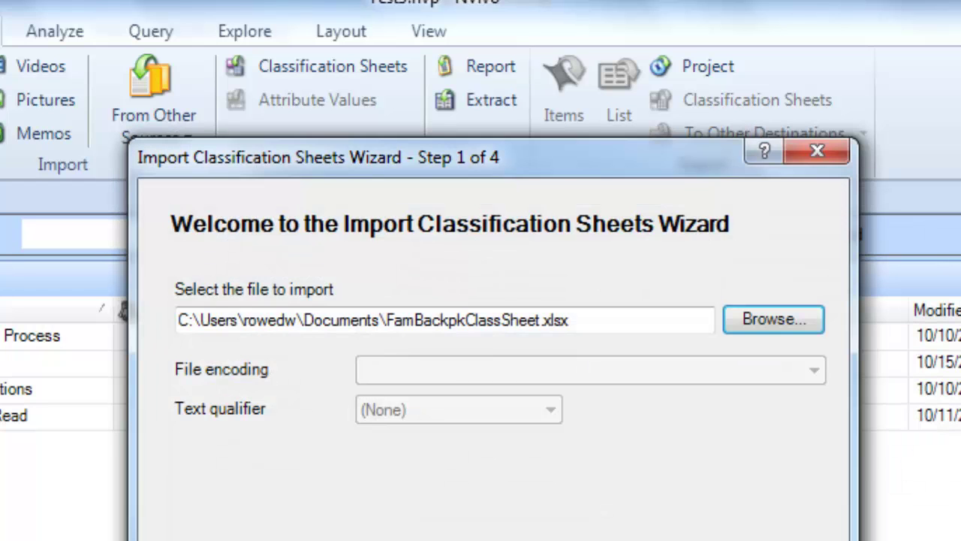
Step: Set the import's classification type to Node Classification and advance to step 3
key(Return)
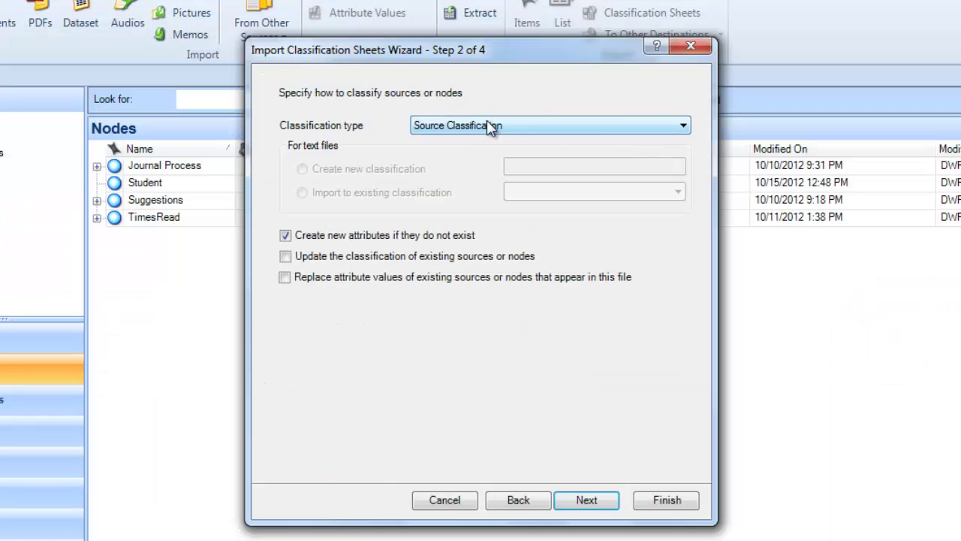
click(683, 128)
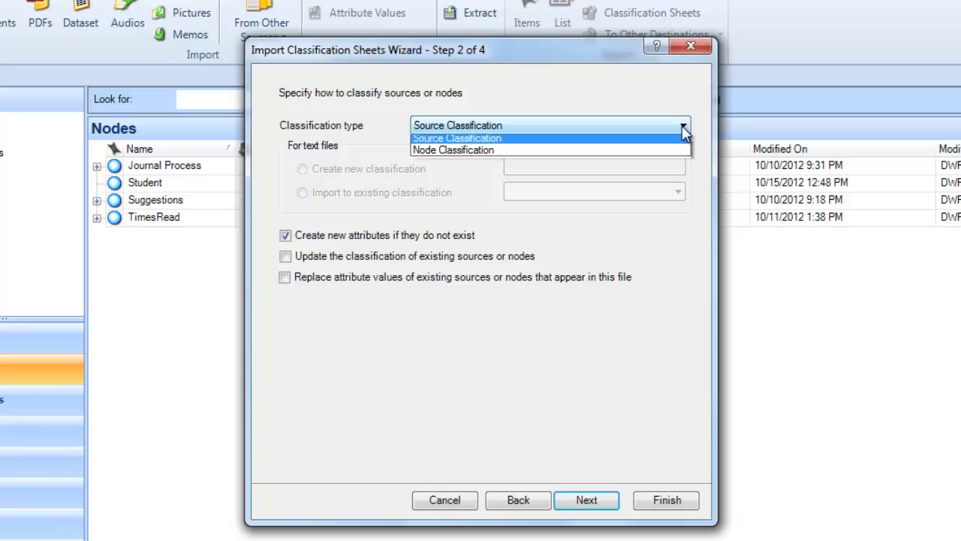
click(519, 154)
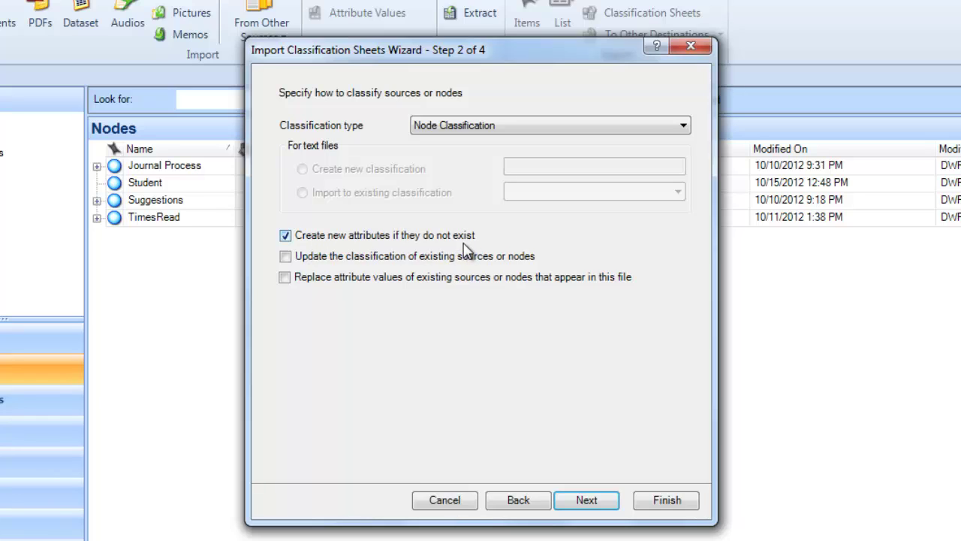
click(594, 505)
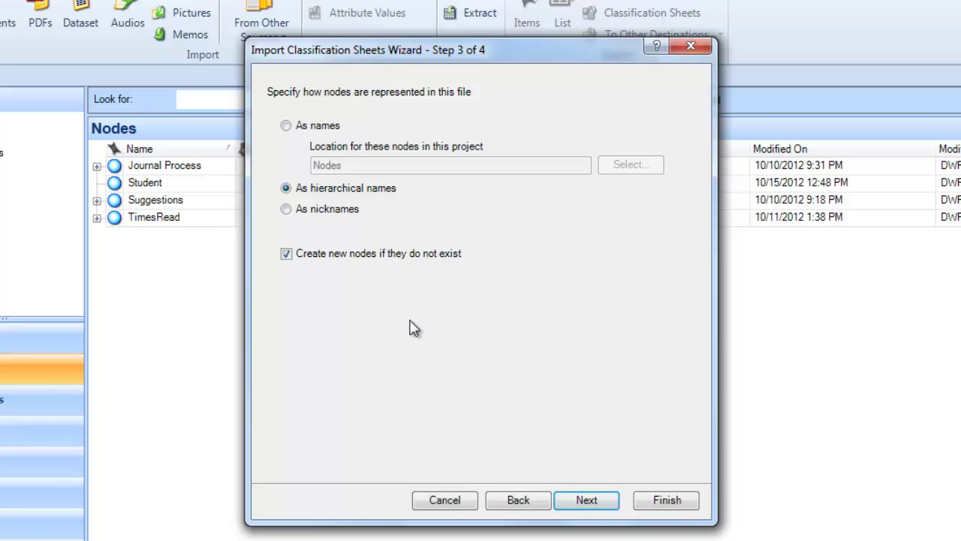
Step: Represent imported nodes as names and place them under Nodes\Student
click(286, 126)
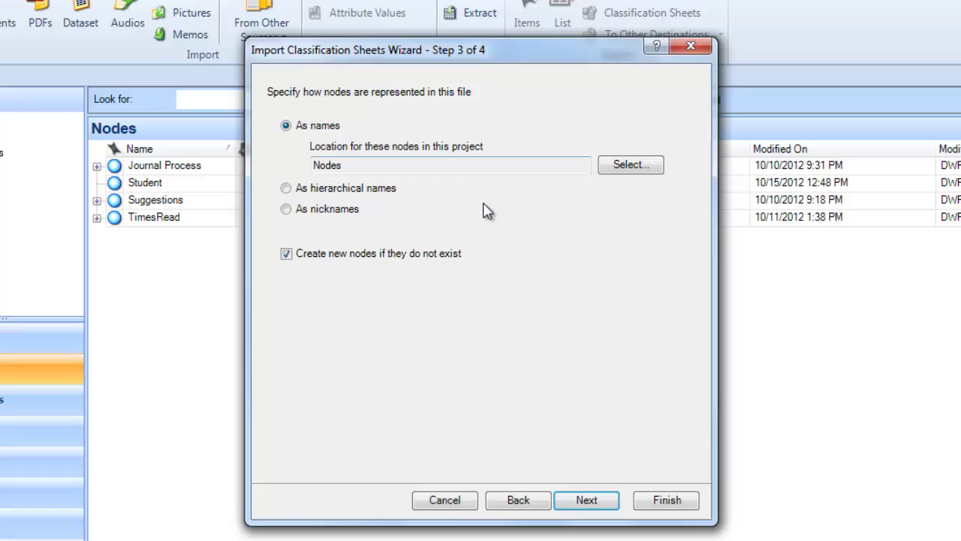
click(631, 167)
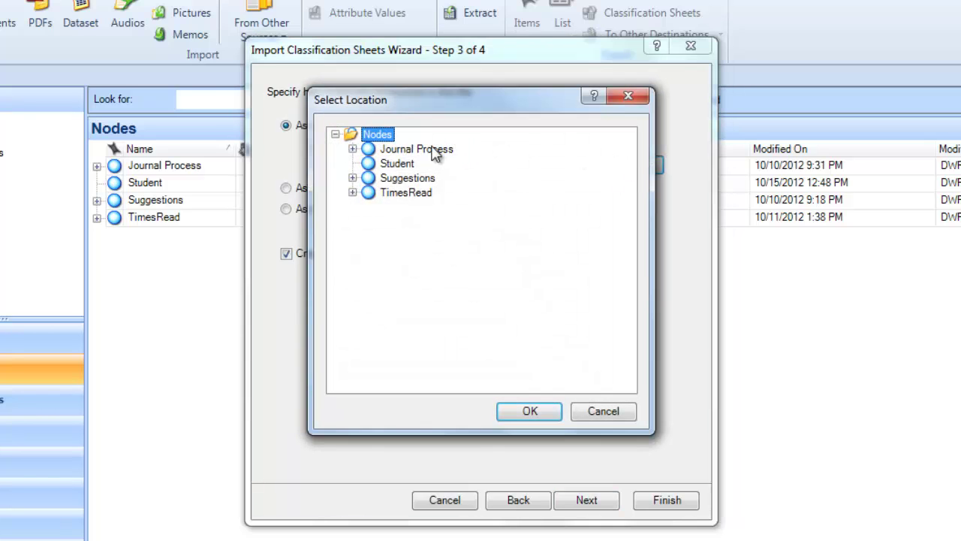
click(369, 164)
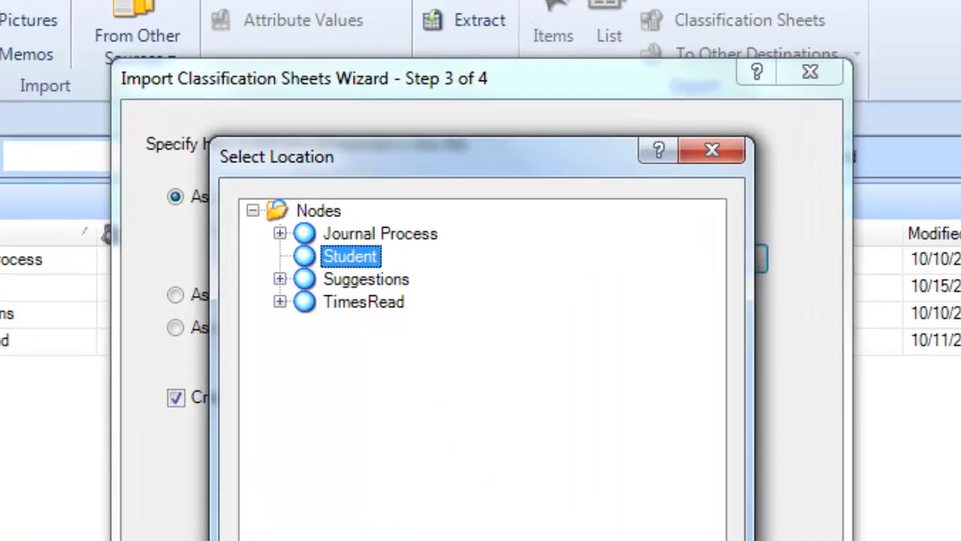
click(529, 410)
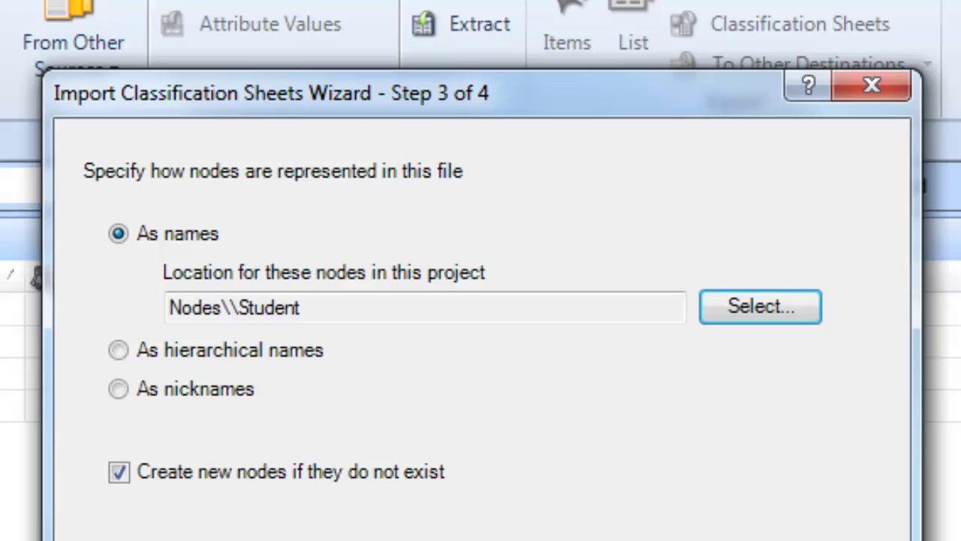
Step: At step 4, change the date delimiter from '/' to '-'
key(Return)
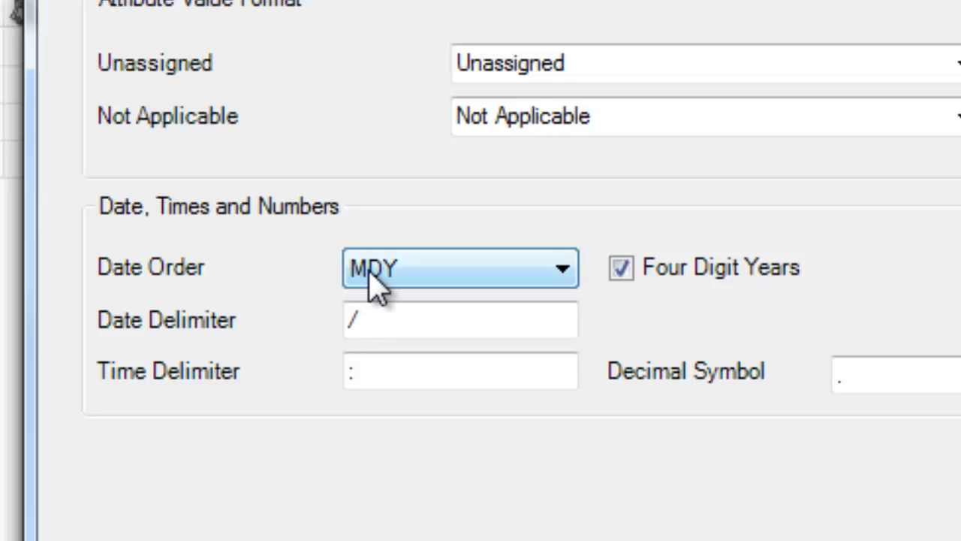
click(364, 319)
key(BackSpace)
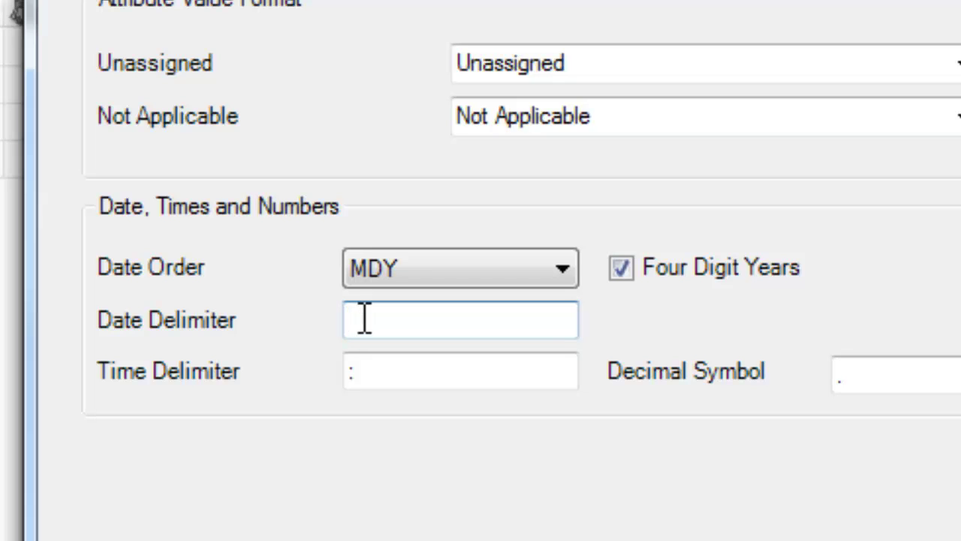
text(-)
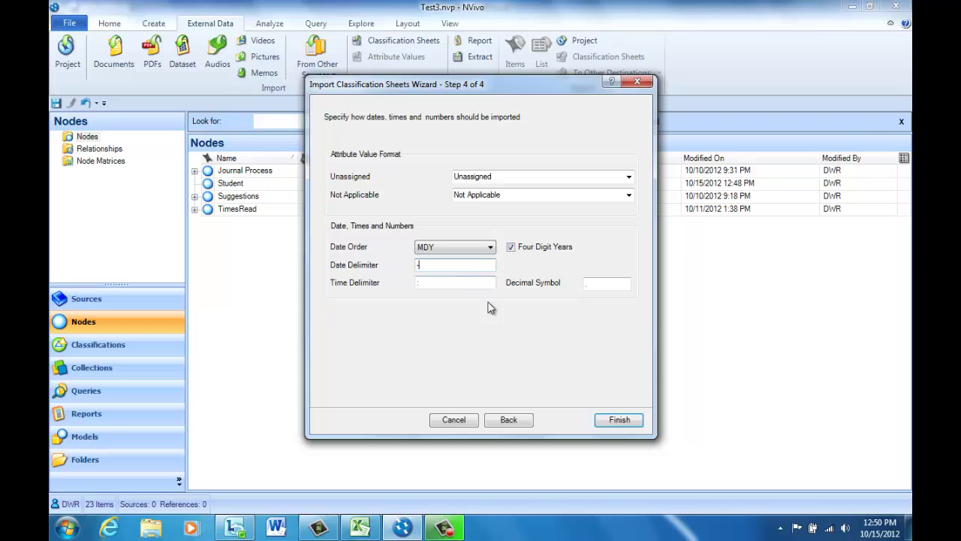
Step: Finish the import and widen the resulting Child classification sheet to review its rows
click(621, 420)
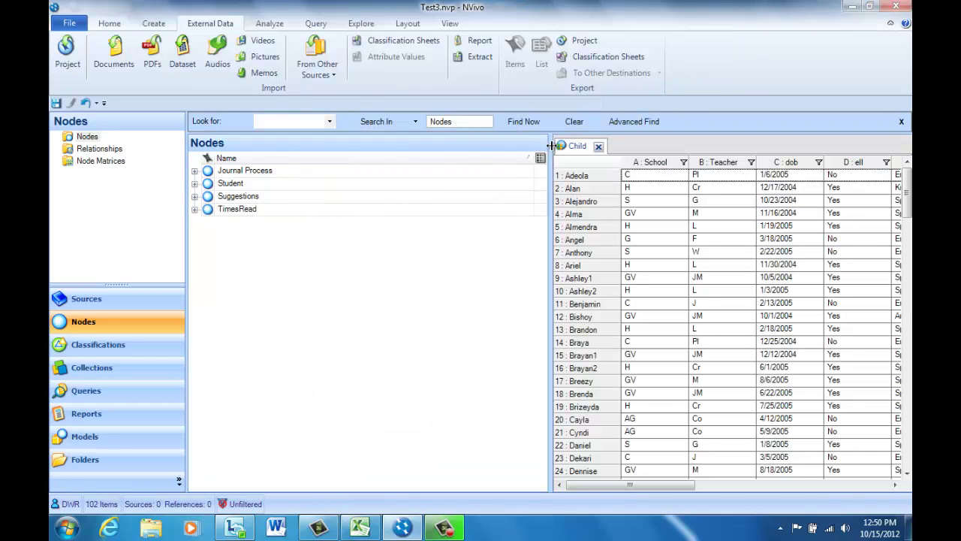
drag(552, 150, 360, 140)
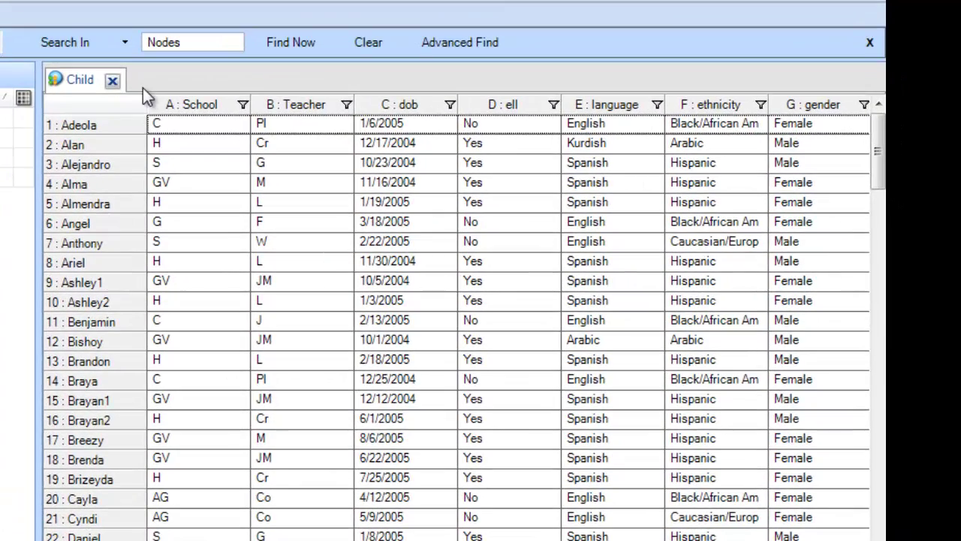
drag(193, 105, 189, 124)
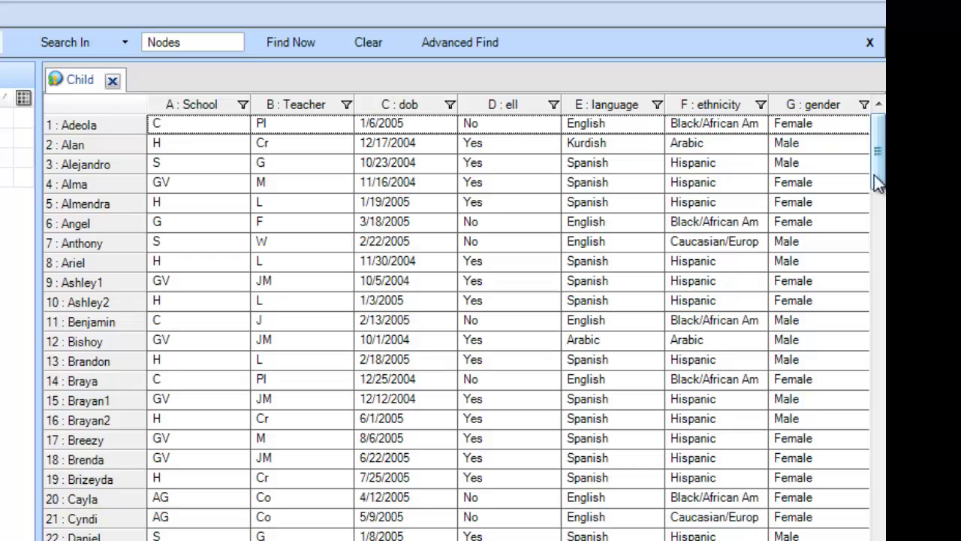
drag(877, 181, 875, 211)
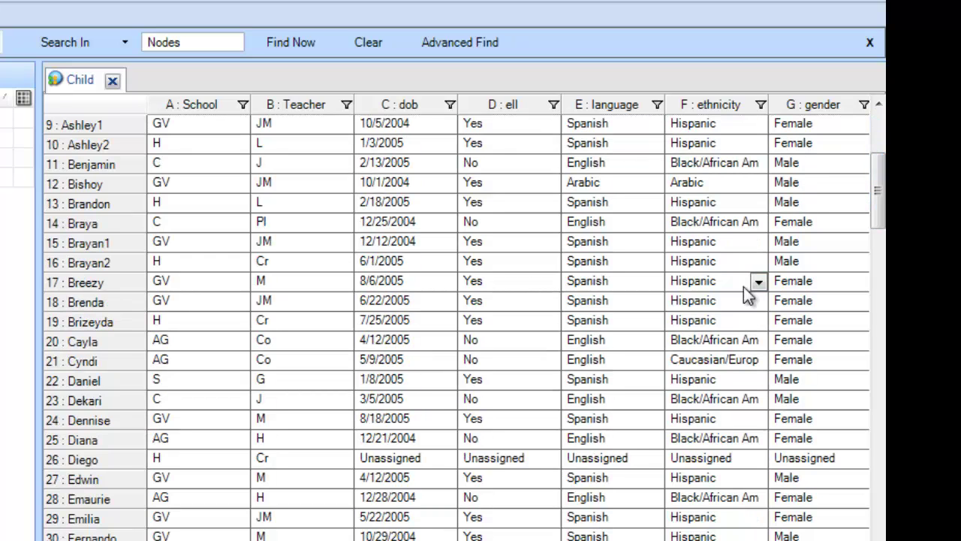
Step: Check row 25's school options in the Child sheet, leaving it as AG
click(56, 441)
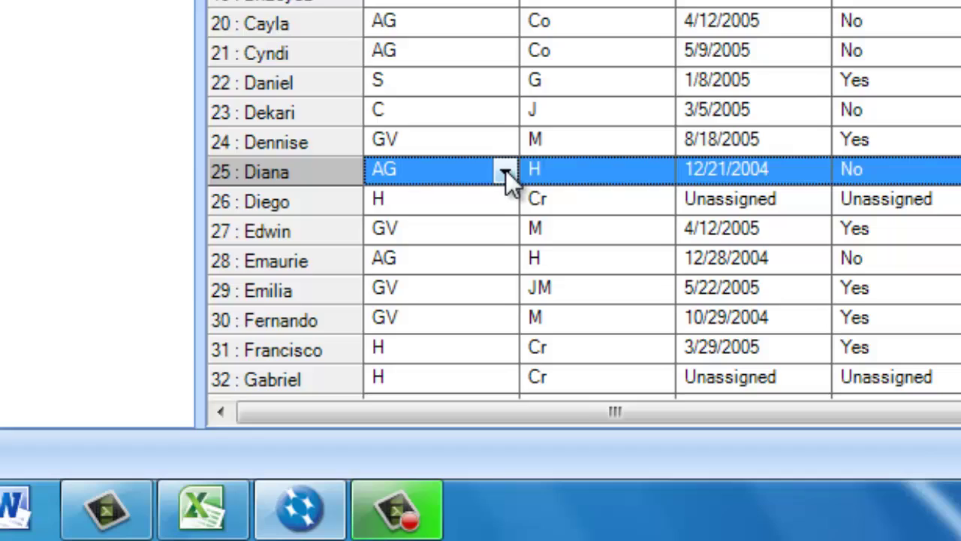
click(505, 170)
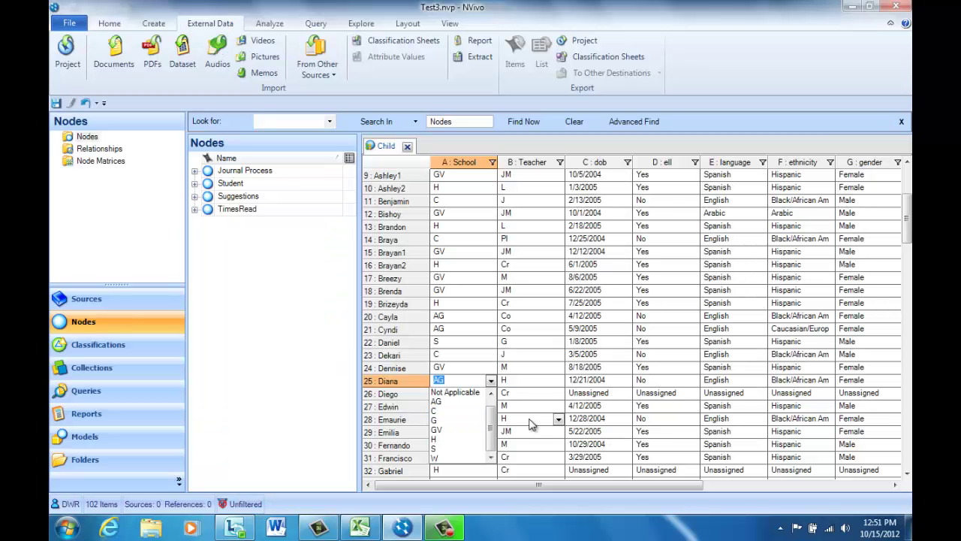
click(592, 254)
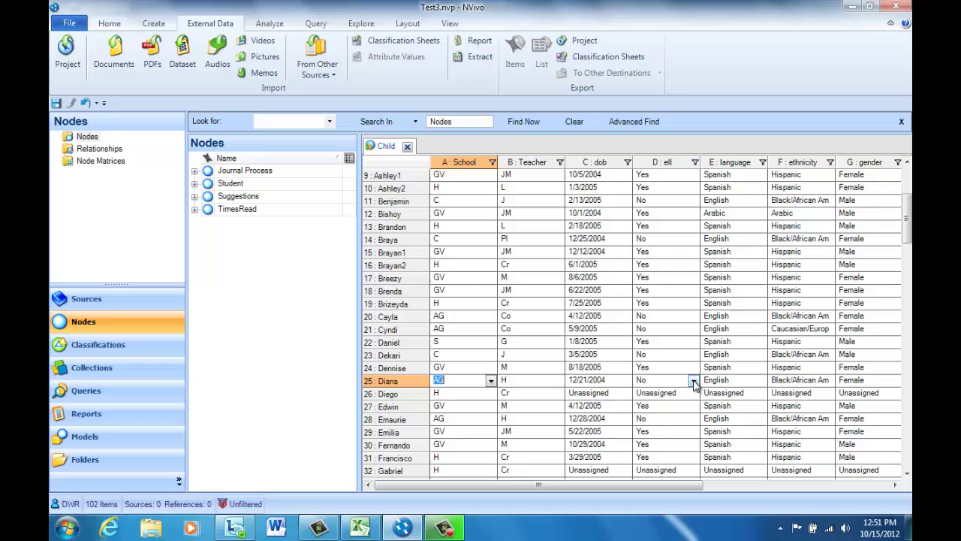
Step: Keep Diana's ell value as No and open the Internals\Surveys sources folder
click(694, 382)
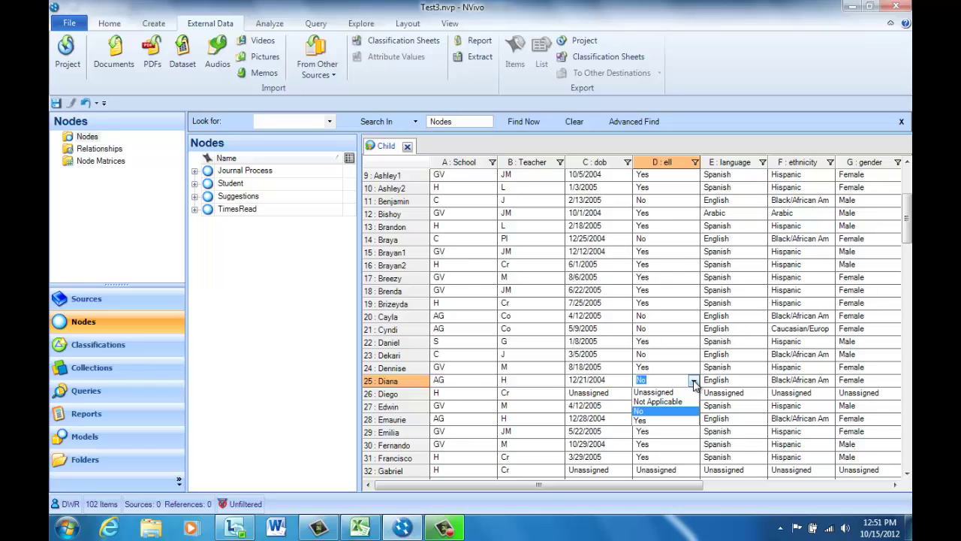
click(694, 383)
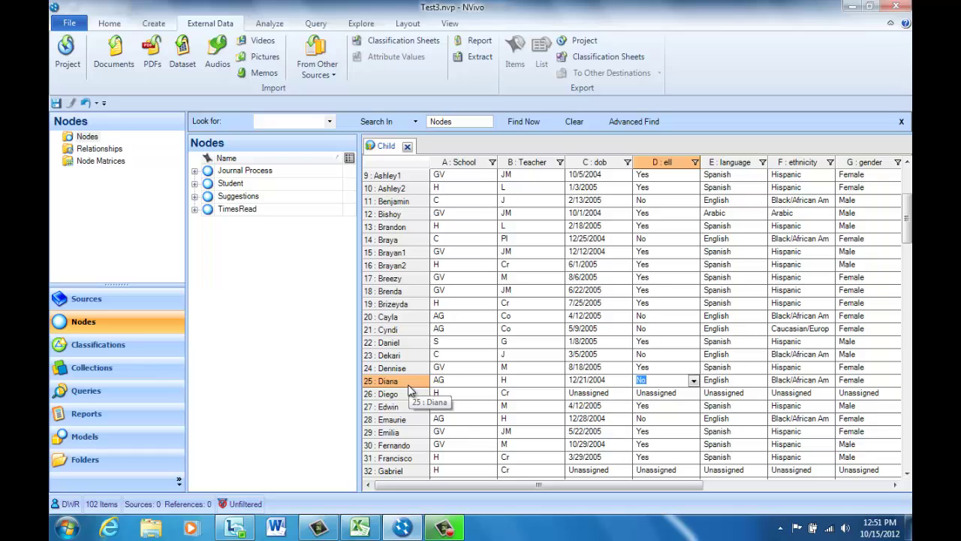
double_click(406, 387)
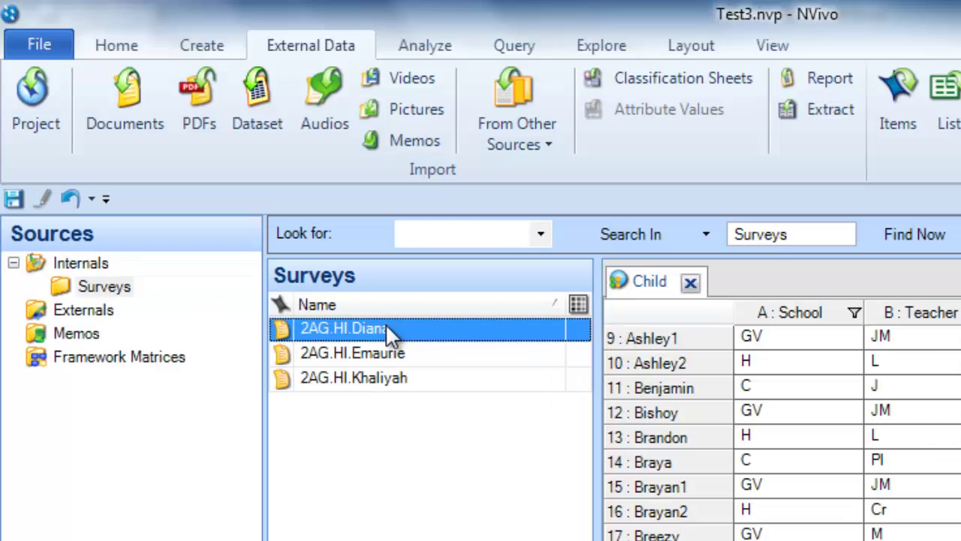
Step: Code the entire 2AG.HI.Diana survey at the existing node Student\Diana
drag(251, 265, 167, 268)
drag(324, 332, 423, 240)
click(425, 48)
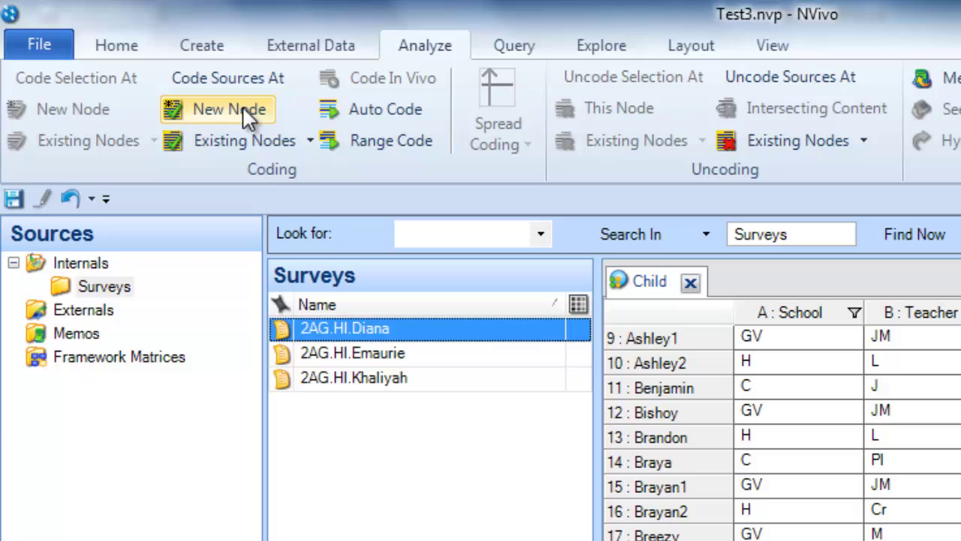
click(240, 137)
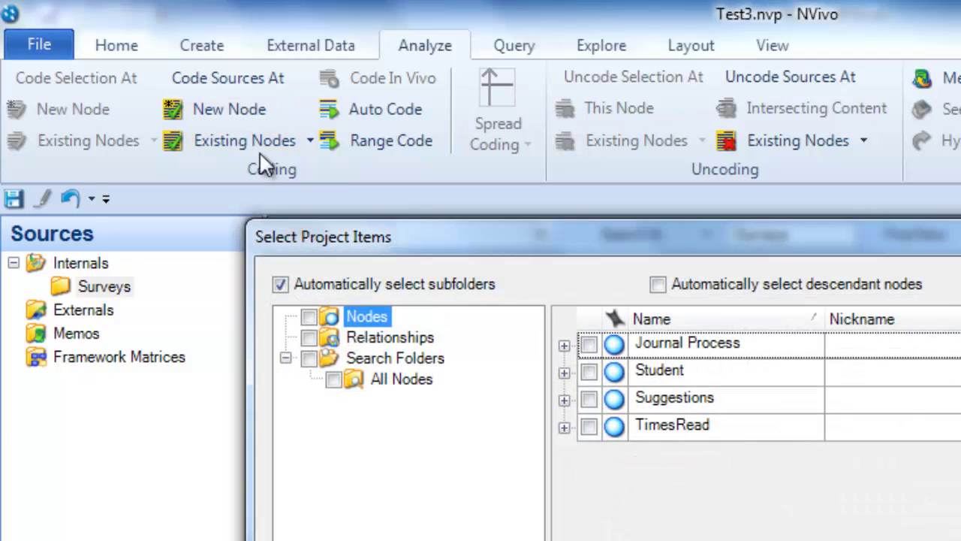
click(564, 372)
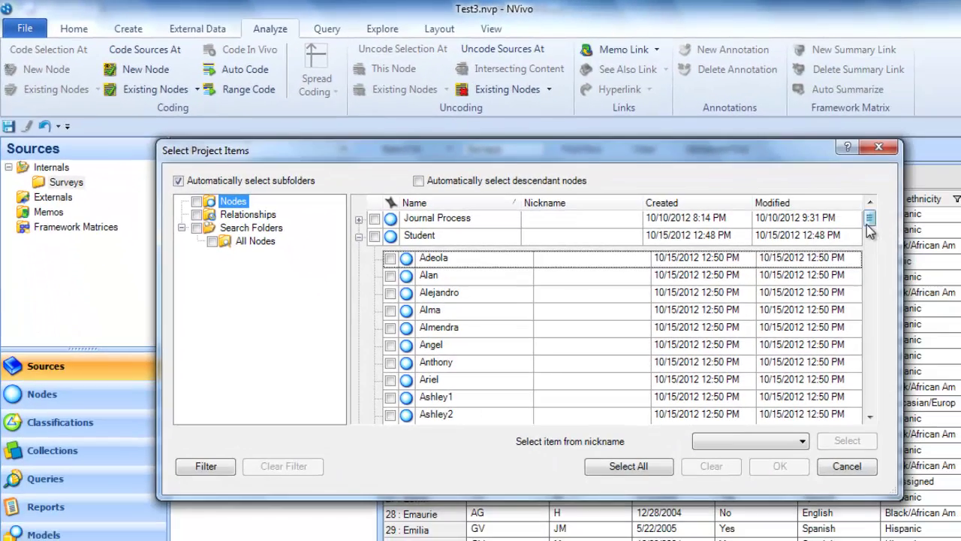
drag(870, 227, 870, 267)
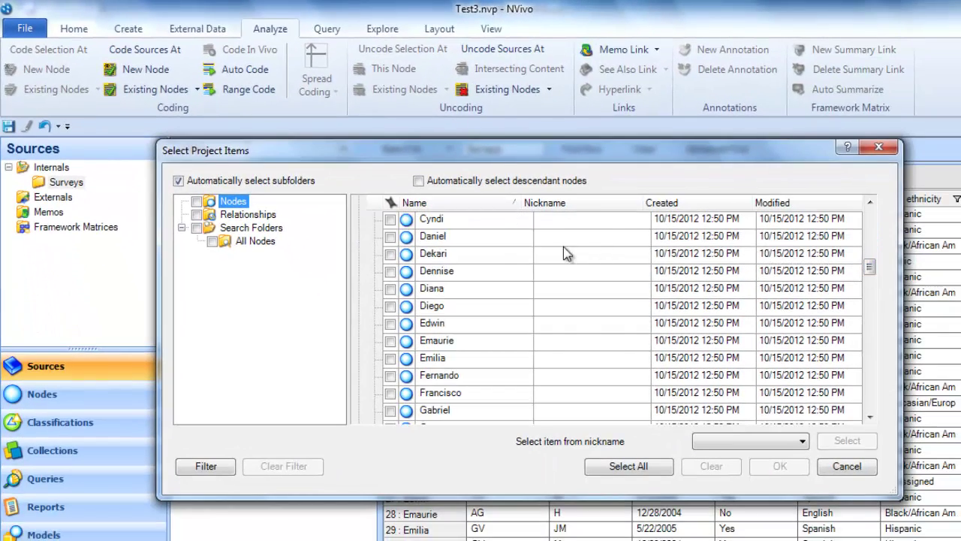
click(390, 288)
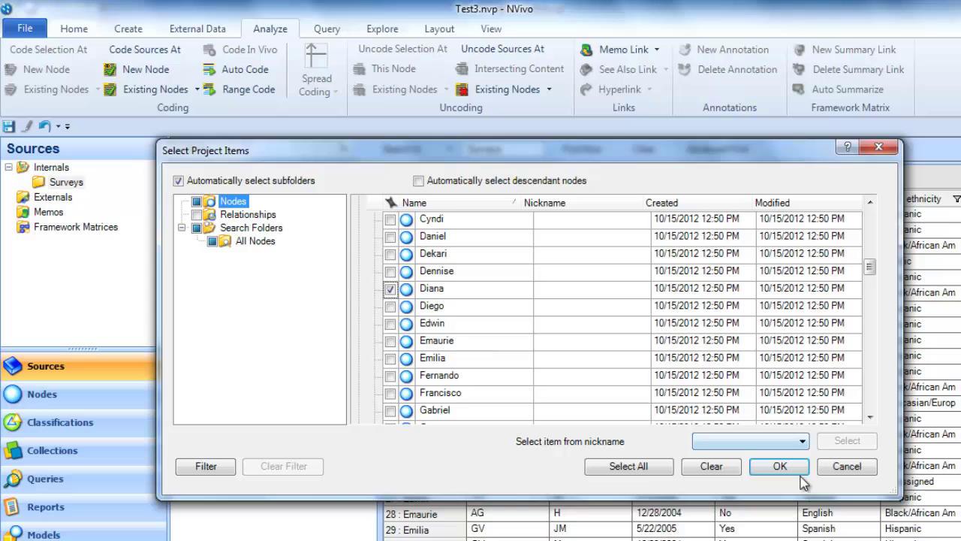
click(780, 466)
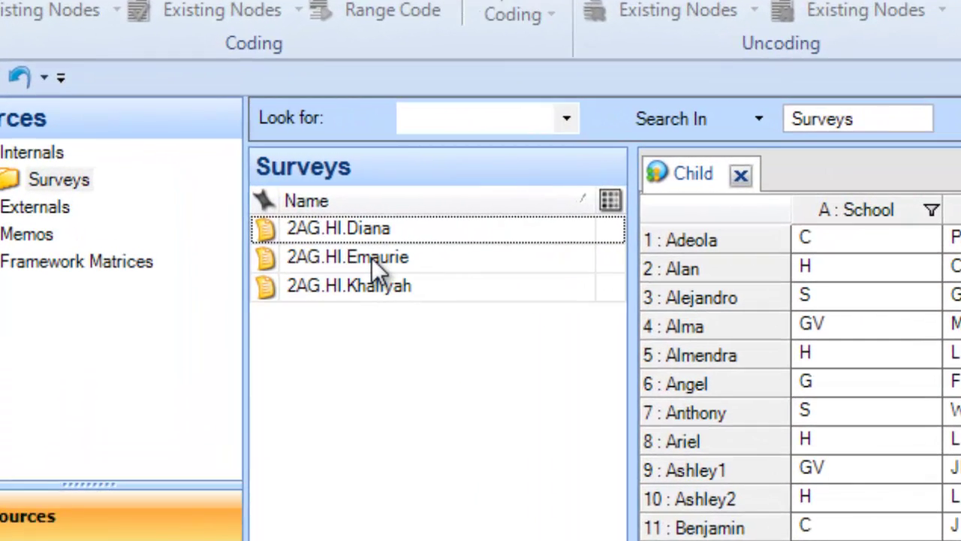
Step: Code the entire 2AG.HI.Emaurie survey at the existing node Student\Emaurie
click(372, 257)
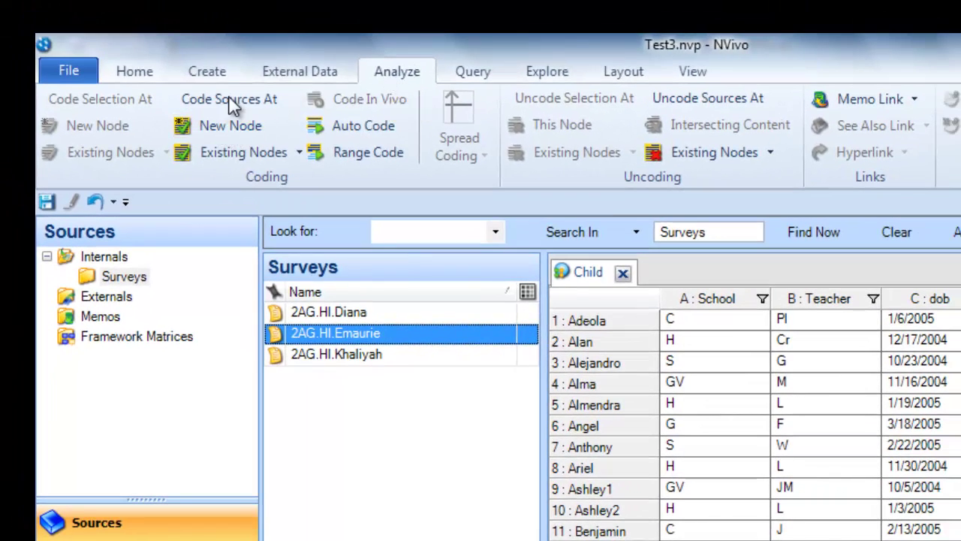
click(224, 150)
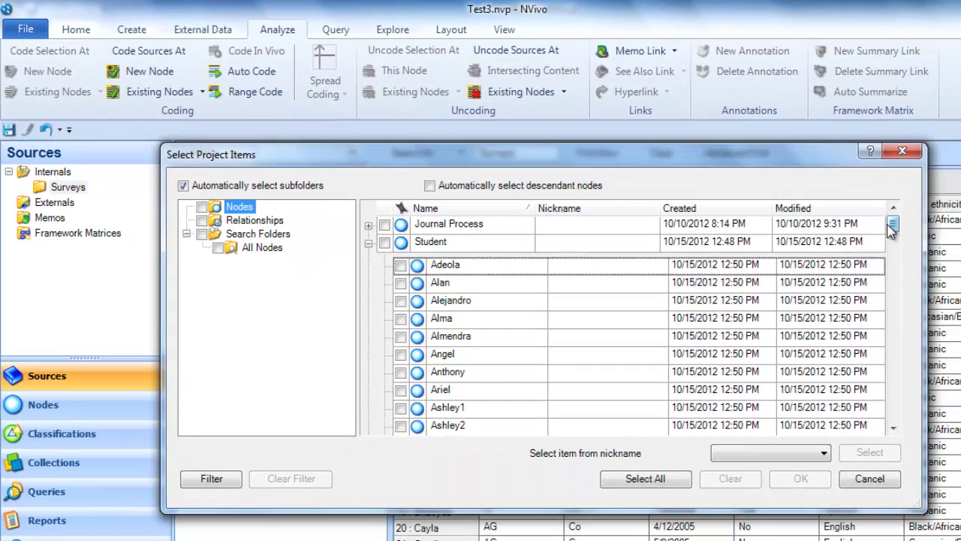
drag(891, 229, 893, 269)
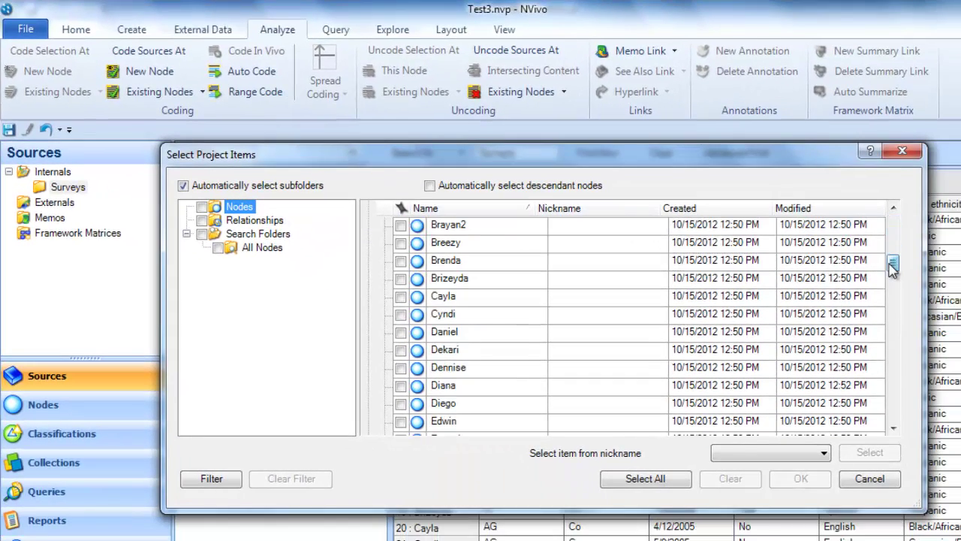
click(894, 397)
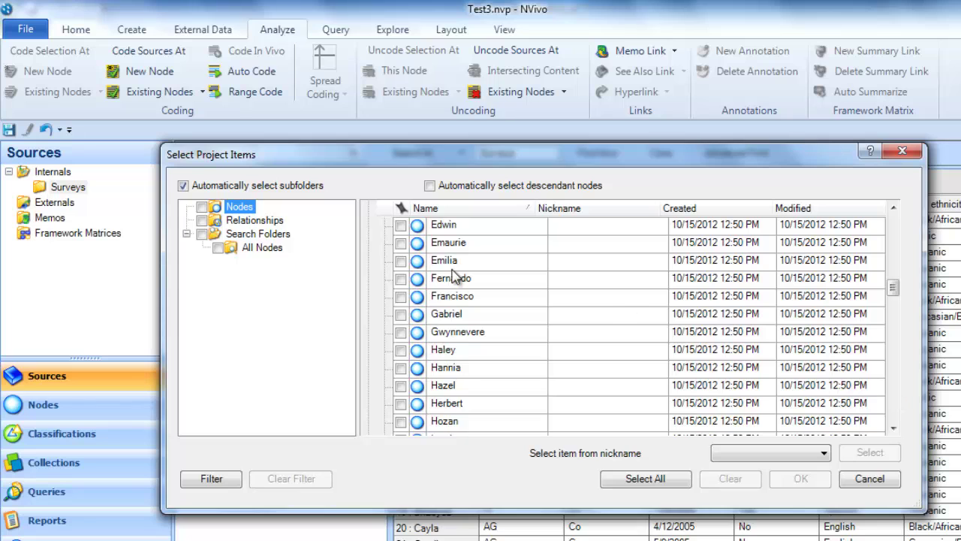
click(400, 244)
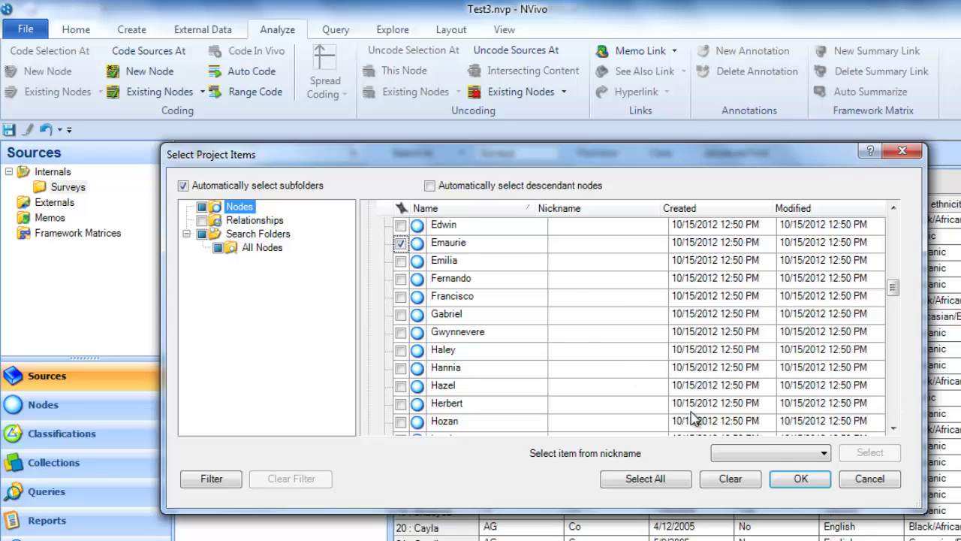
click(800, 478)
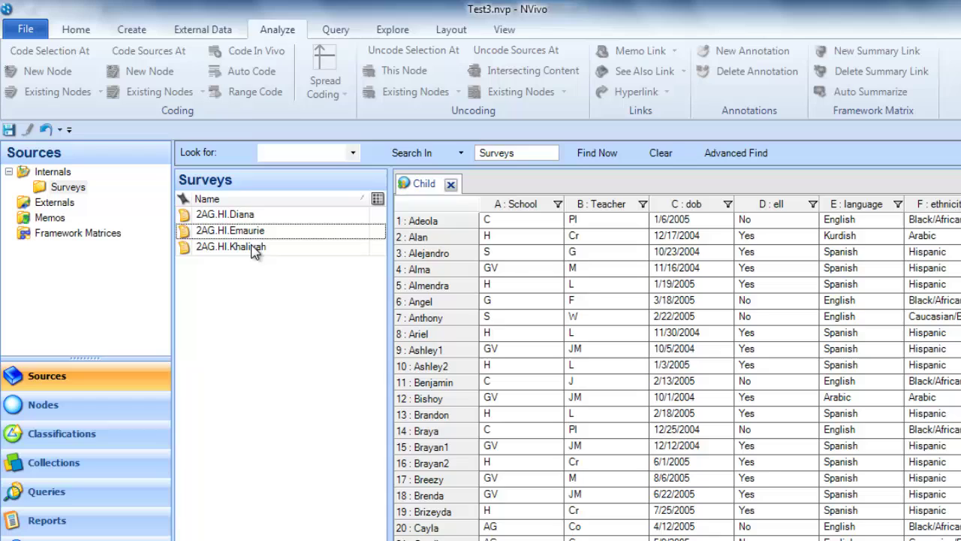
Step: Code the entire 2AG.HI.Khaliyah survey at the existing node Student\Khaliyah
click(234, 248)
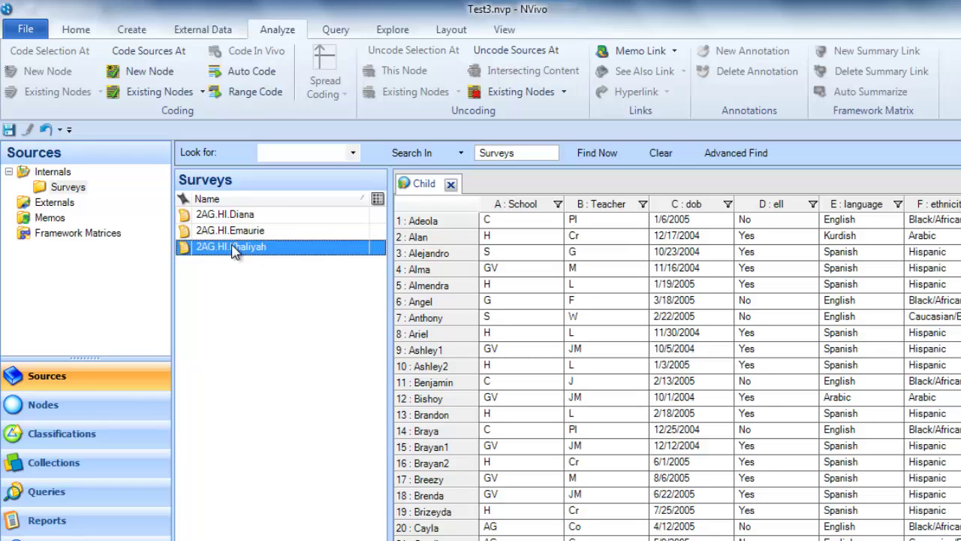
click(154, 92)
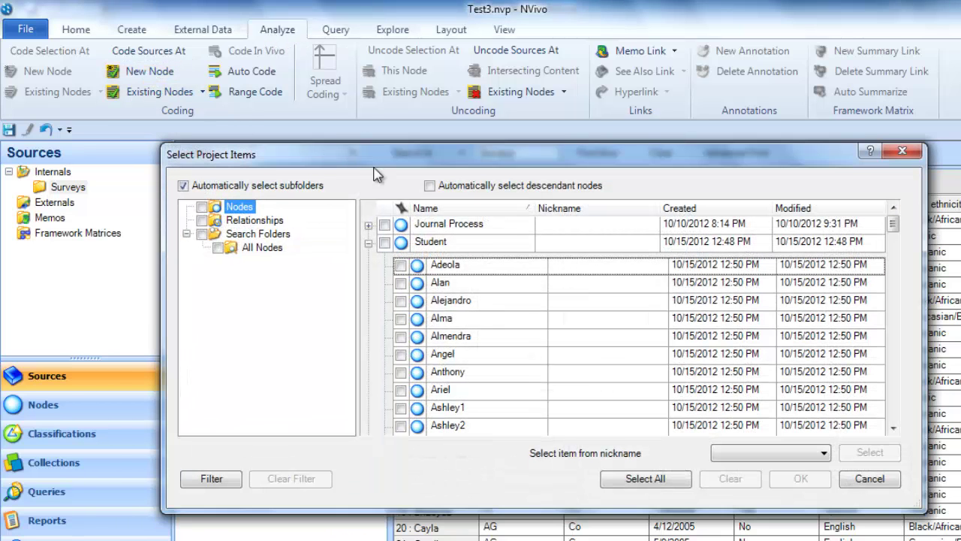
drag(894, 223, 894, 284)
click(894, 347)
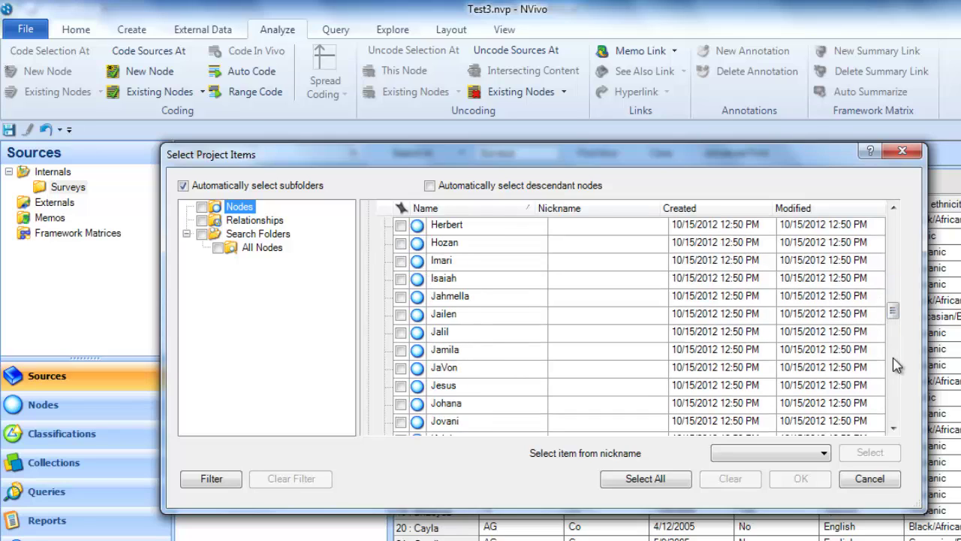
click(899, 411)
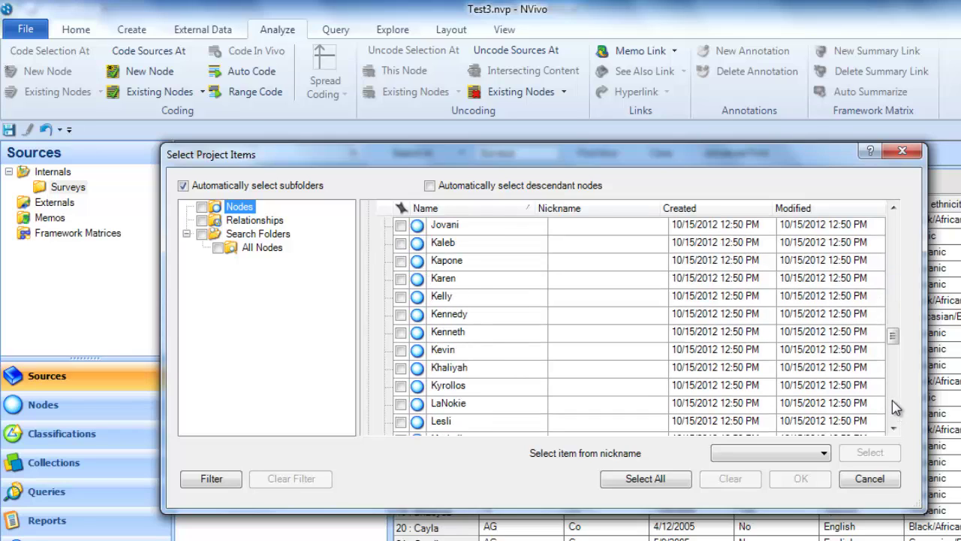
click(400, 368)
click(796, 479)
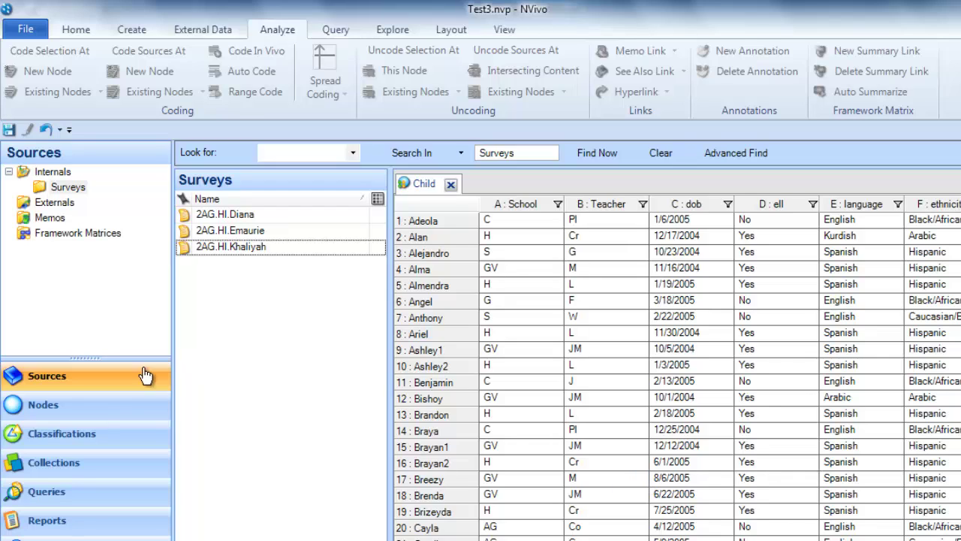
Step: Close the Child classification sheet and expand the name-sorted Student node to check the student cases
click(43, 403)
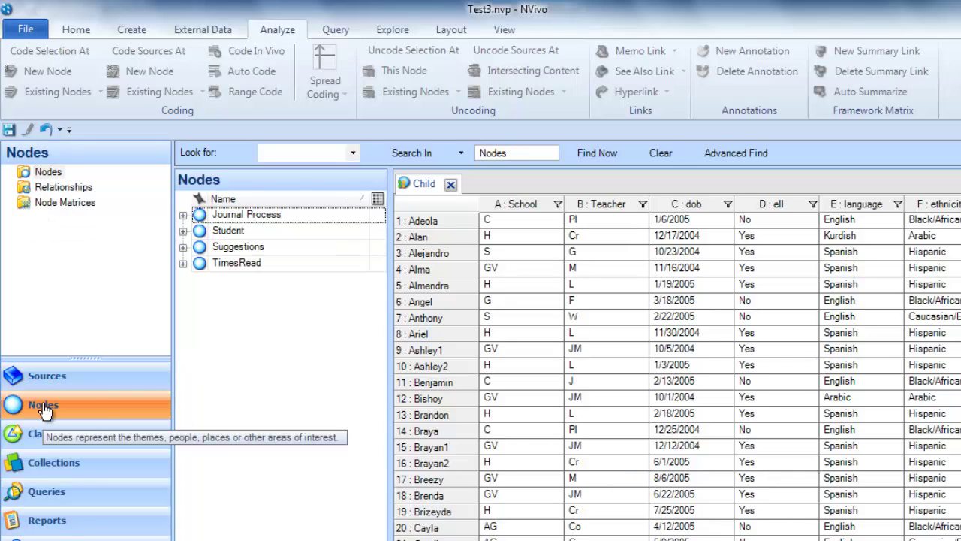
click(453, 184)
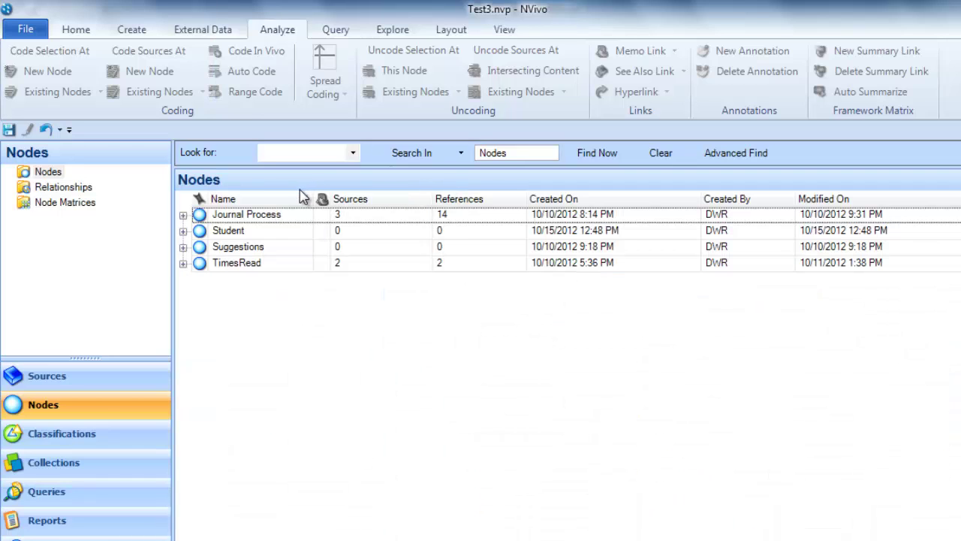
click(264, 199)
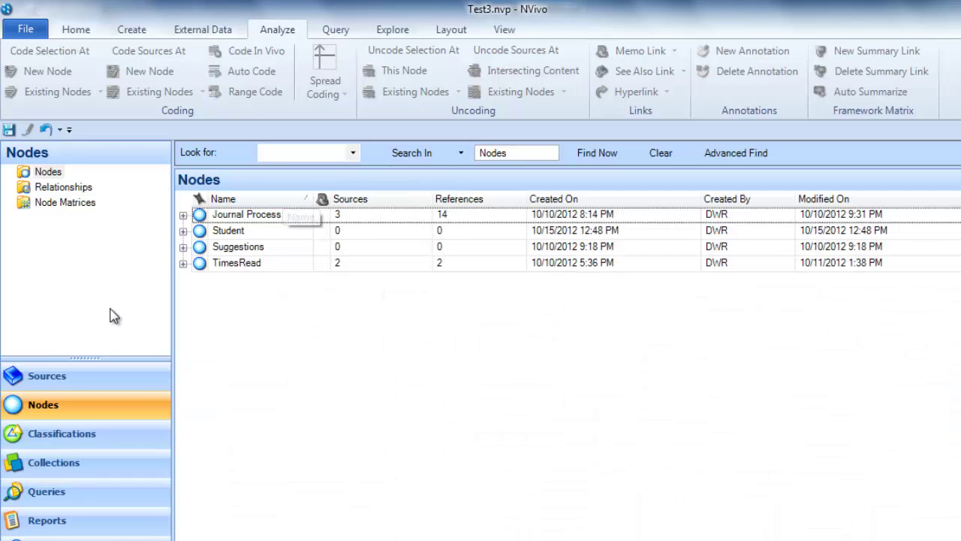
click(182, 231)
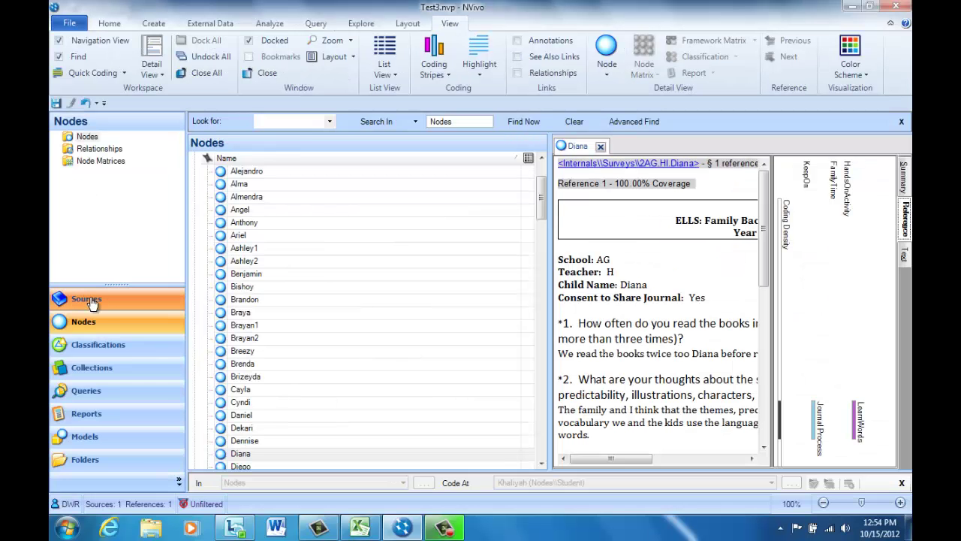
Step: Open the 2AG.HI.Diana survey from Sources and display its coding stripes
click(90, 300)
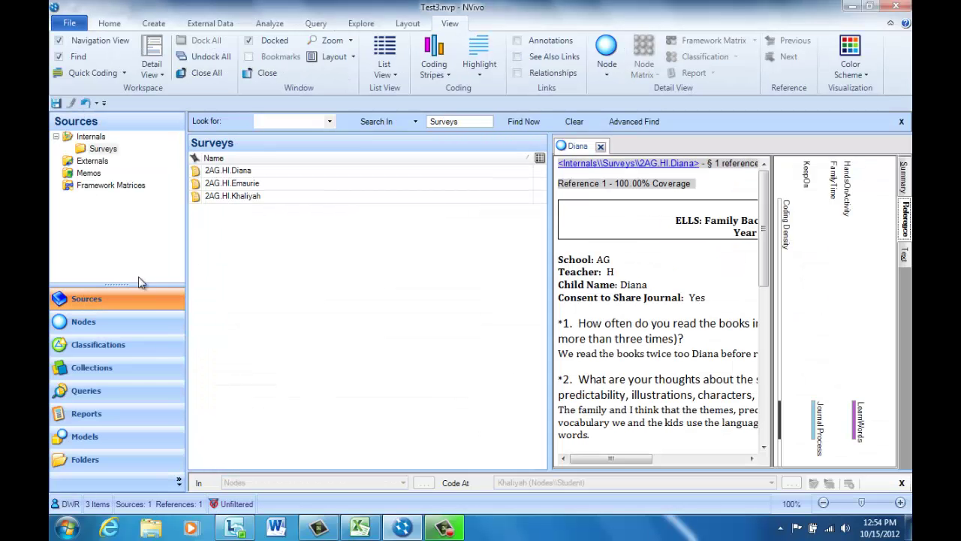
click(207, 174)
double_click(201, 172)
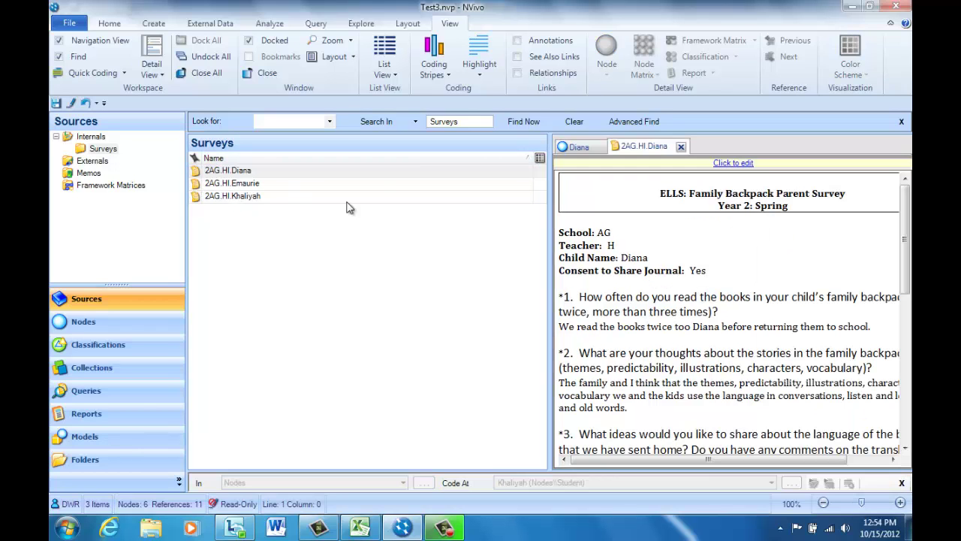
click(438, 68)
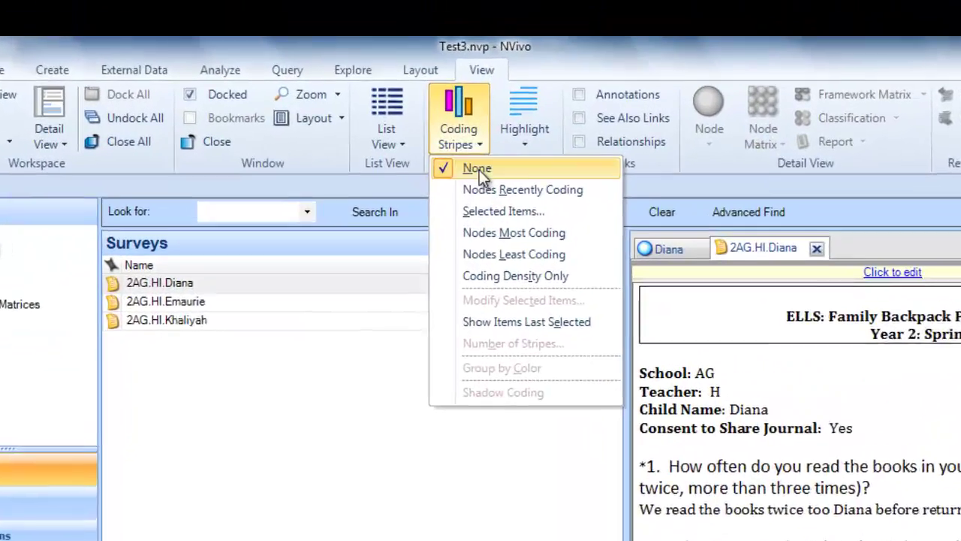
click(479, 170)
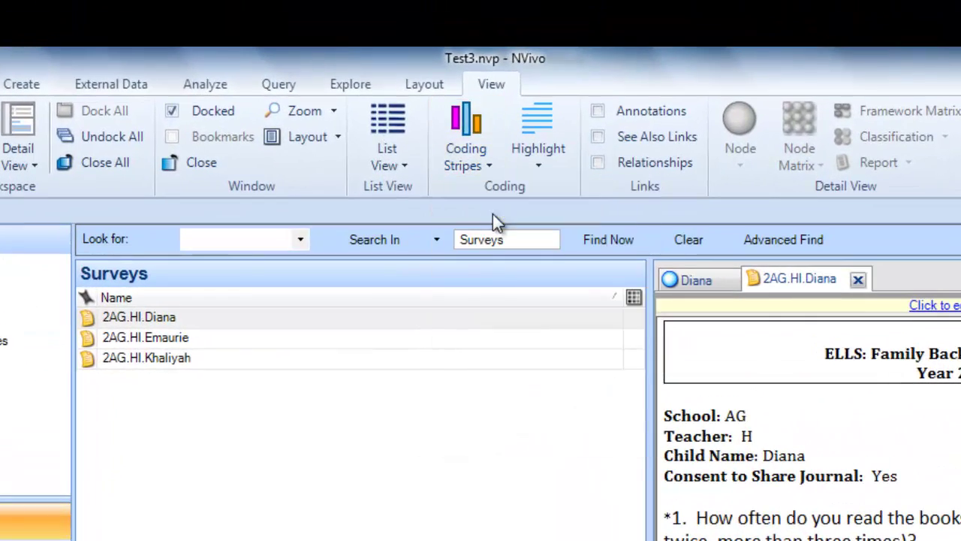